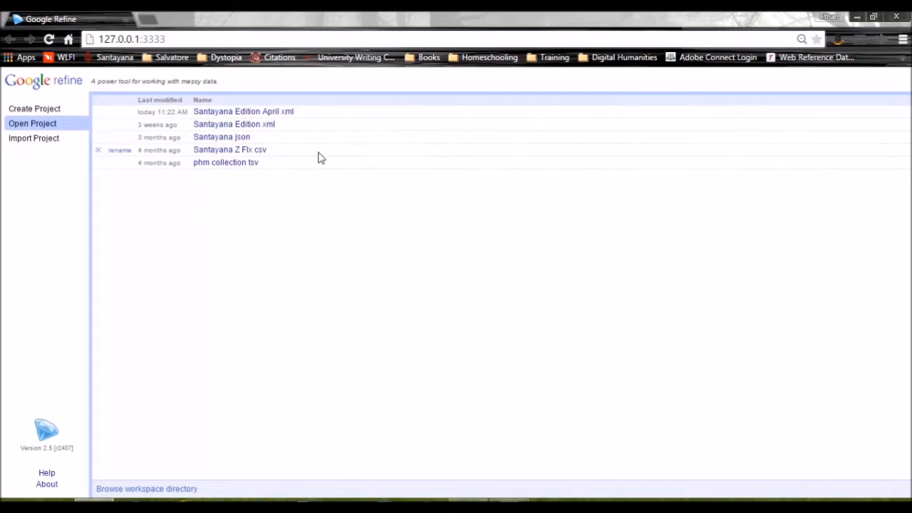
Open the Santayana Edition April xml project and review its edit history from project creation to the most recent mass edits
click(267, 111)
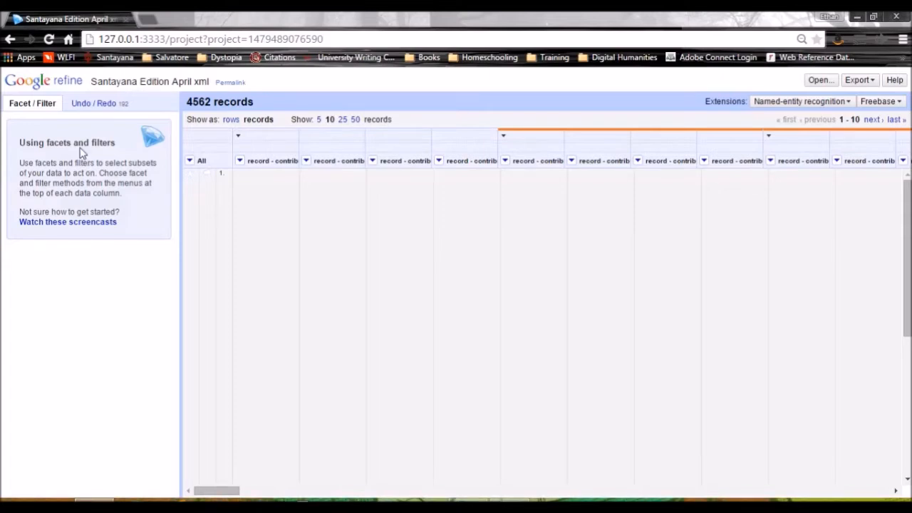
click(91, 107)
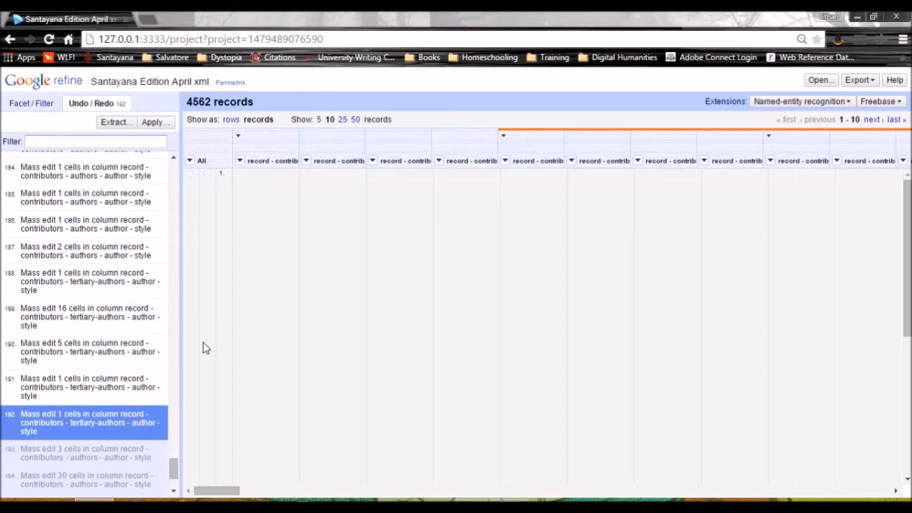
drag(178, 472, 184, 375)
drag(183, 362, 174, 211)
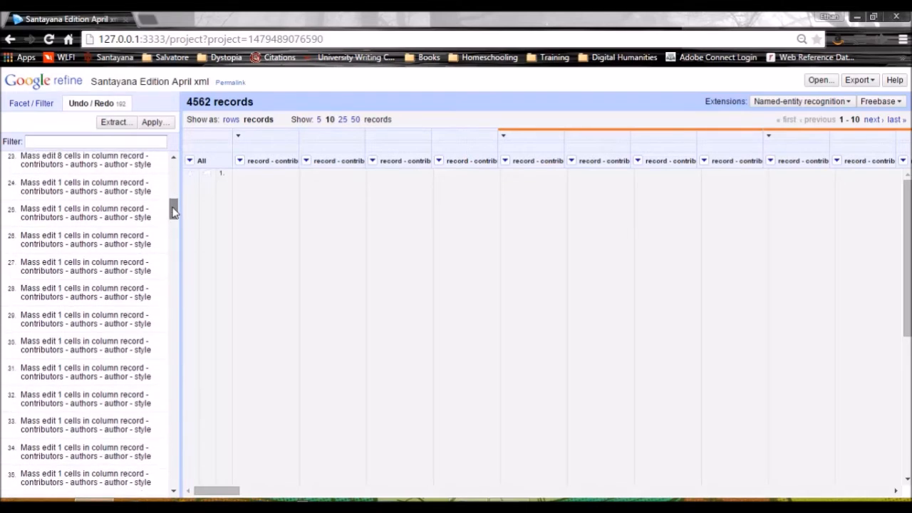
drag(174, 211, 173, 173)
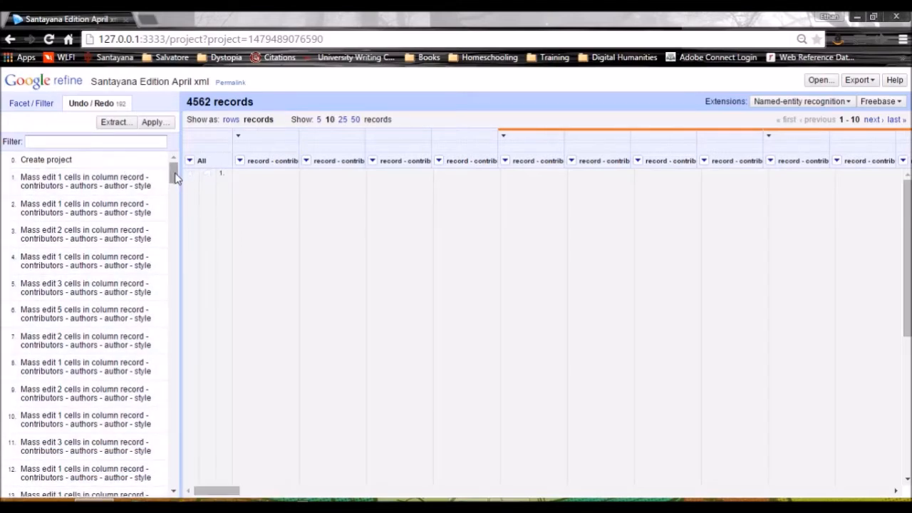
drag(175, 178, 177, 480)
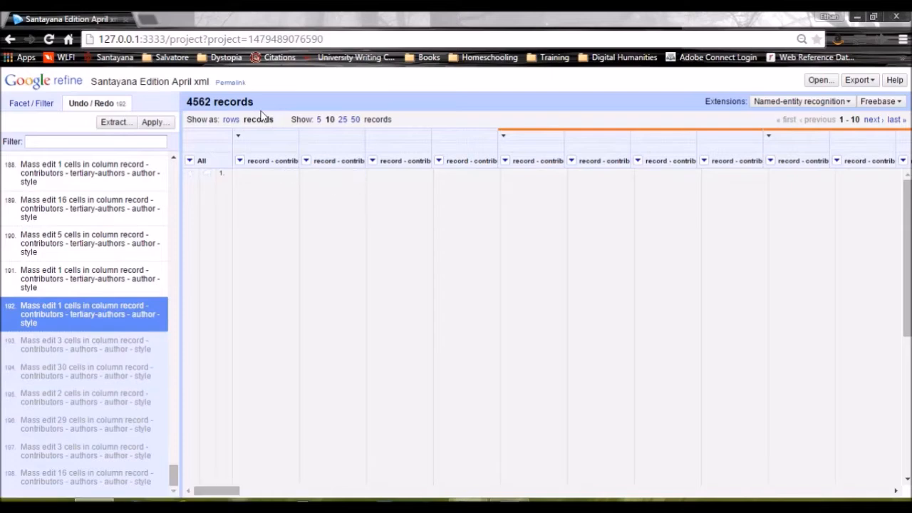
click(29, 104)
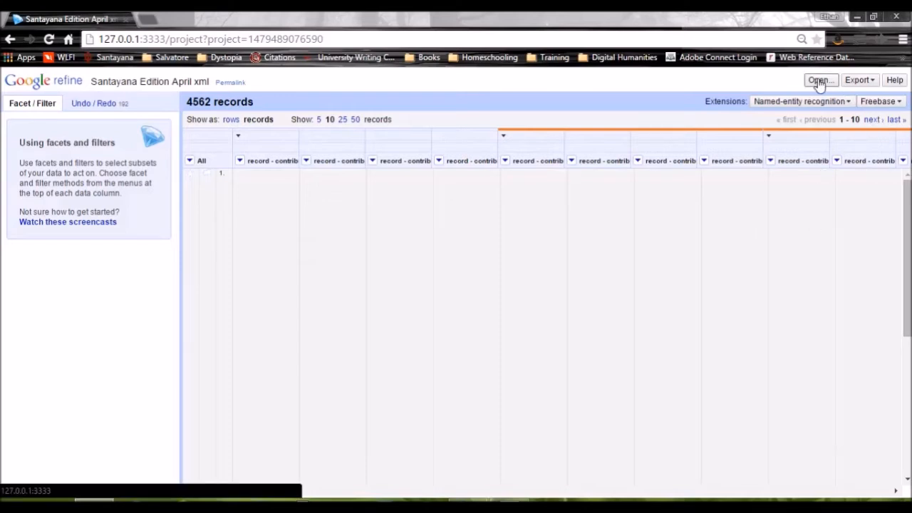
click(855, 81)
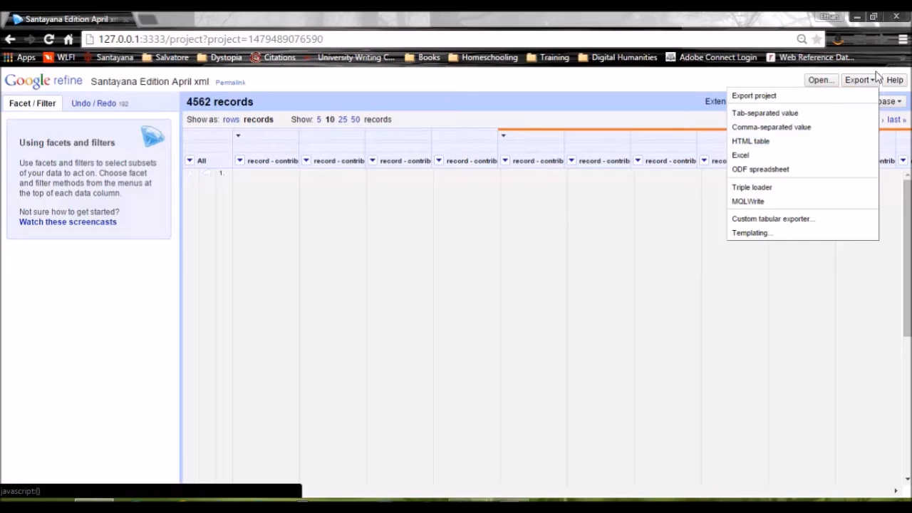
click(860, 86)
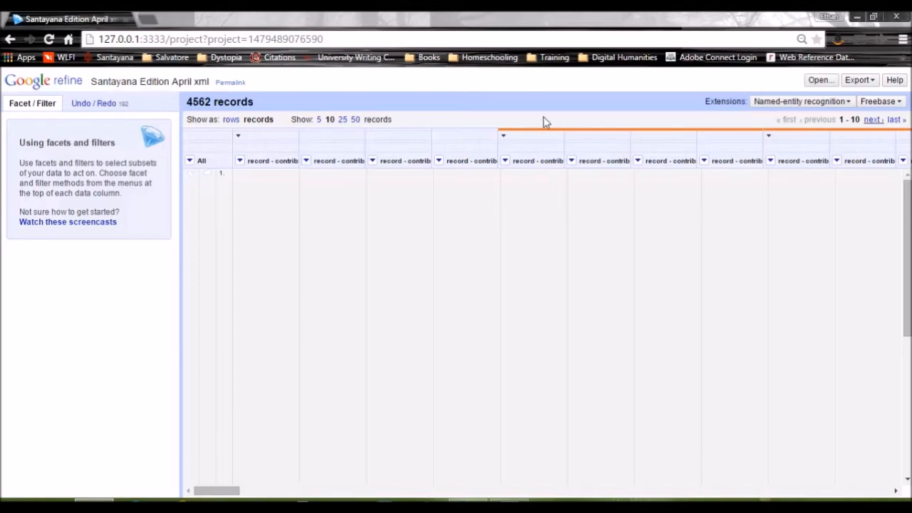
Create a text facet on the "record - contributors - authors - author - style" column
click(240, 162)
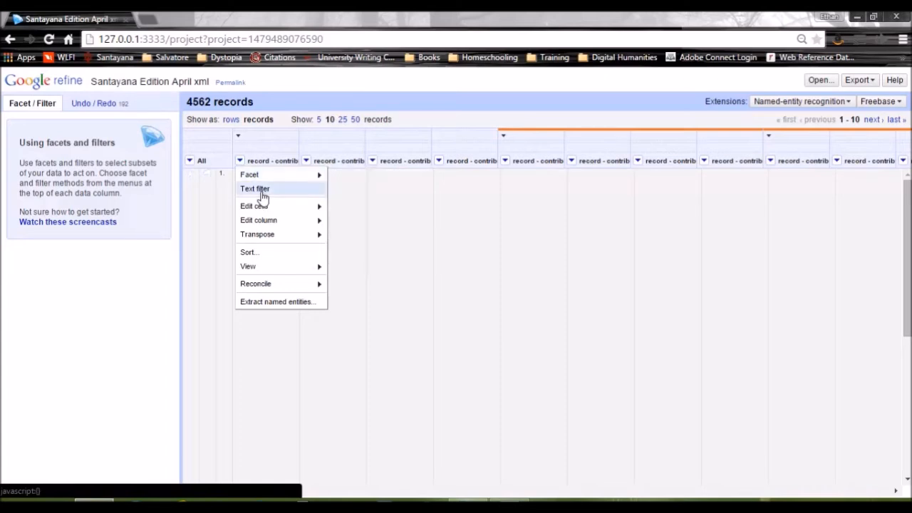
mouse_move(268, 210)
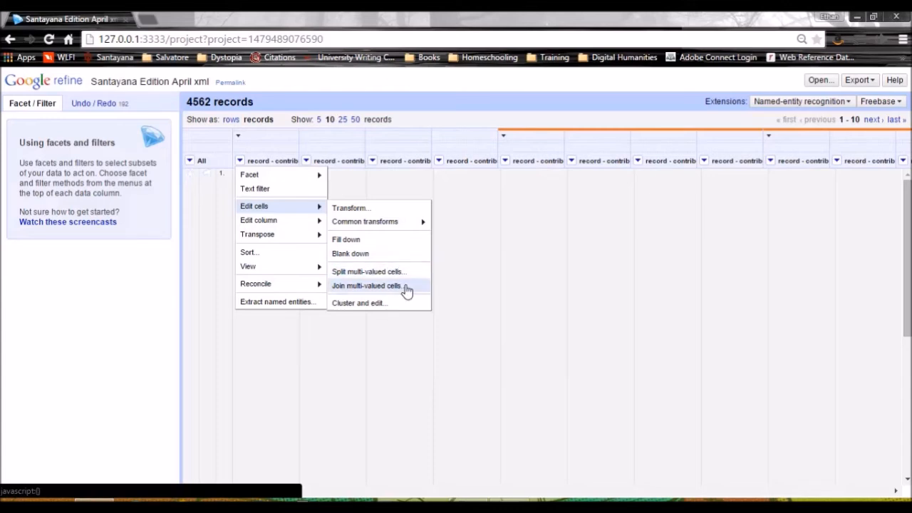
mouse_move(278, 224)
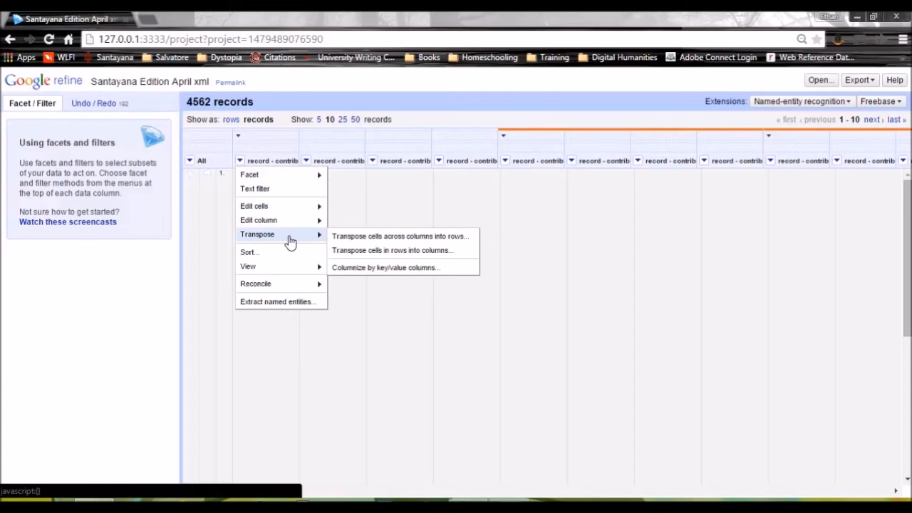
mouse_move(291, 267)
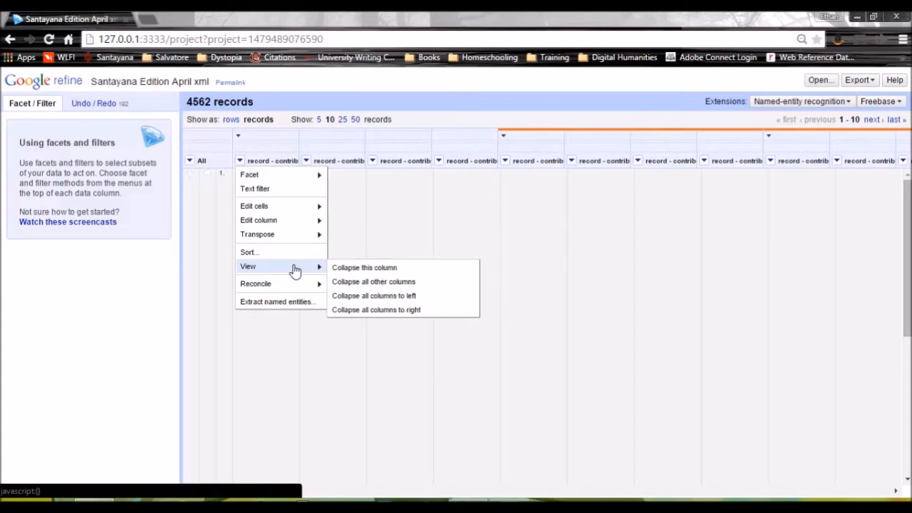
mouse_move(291, 285)
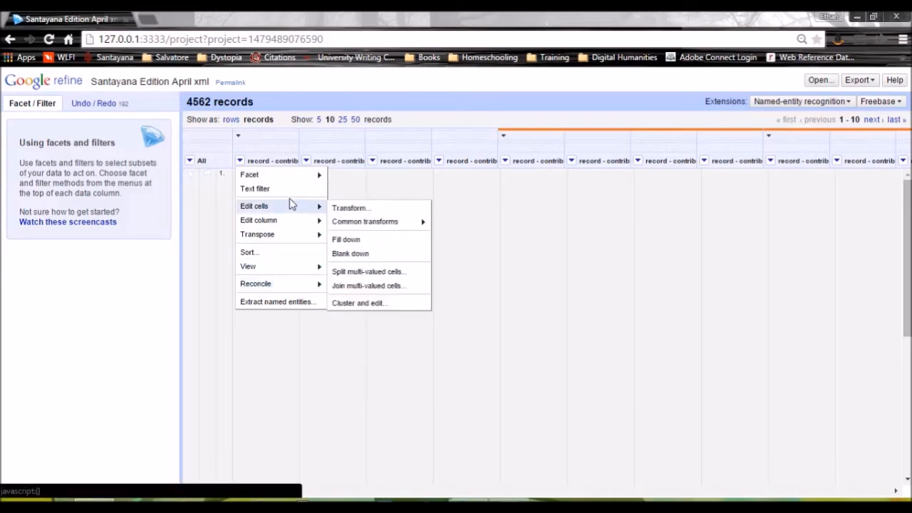
mouse_move(291, 179)
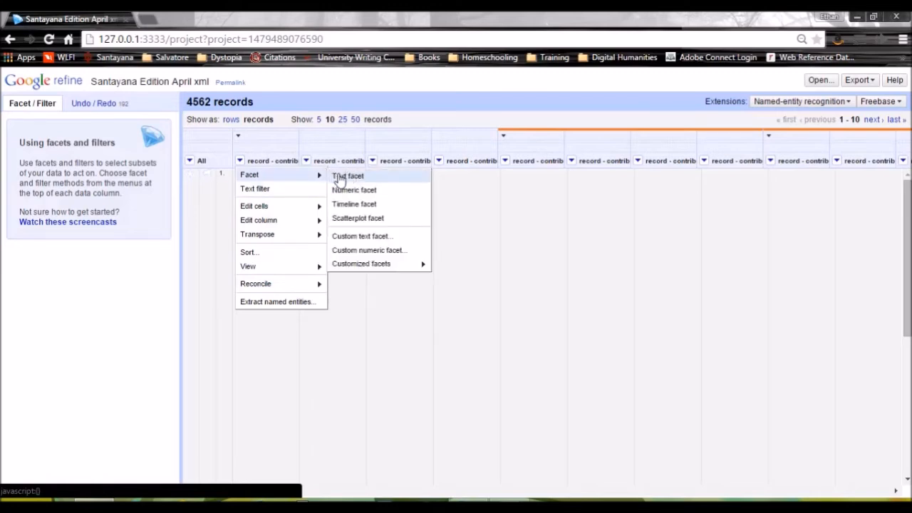
click(348, 176)
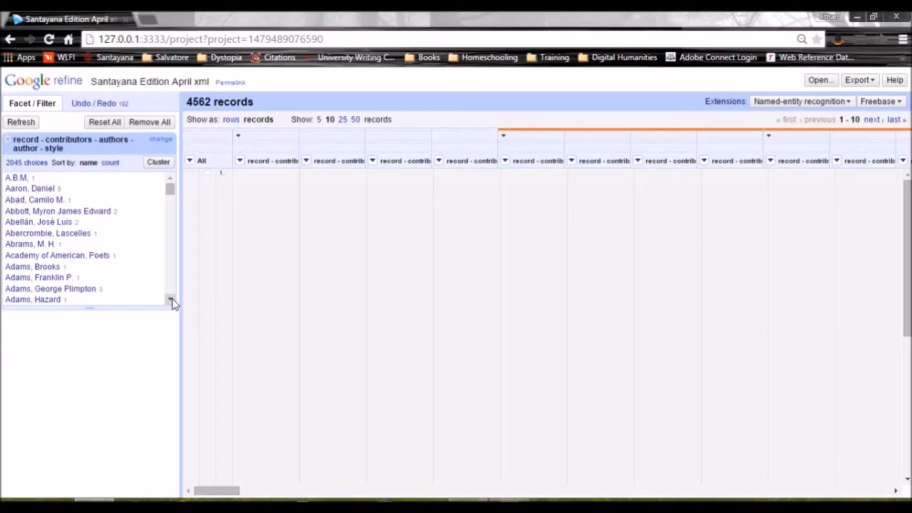
Cluster the author facet's values and mark the first three clusters for merging under their first-listed, surname-first variants
click(158, 162)
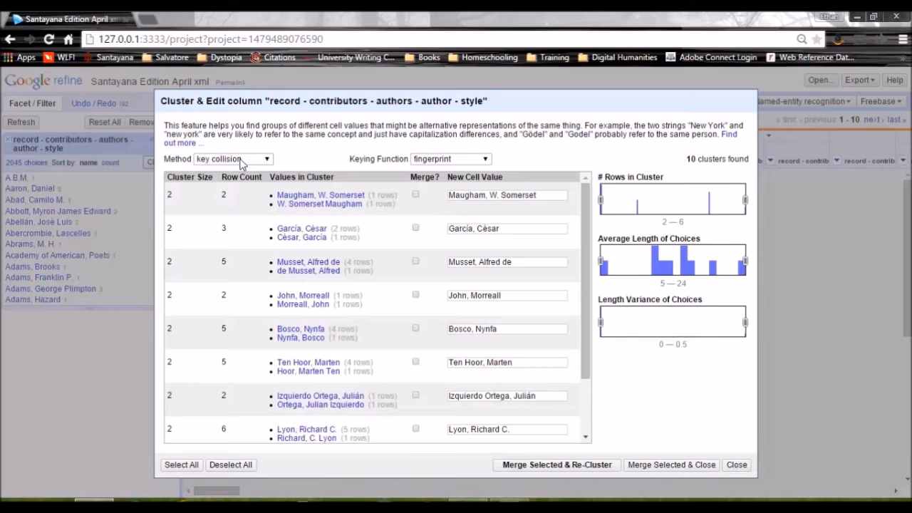
click(310, 196)
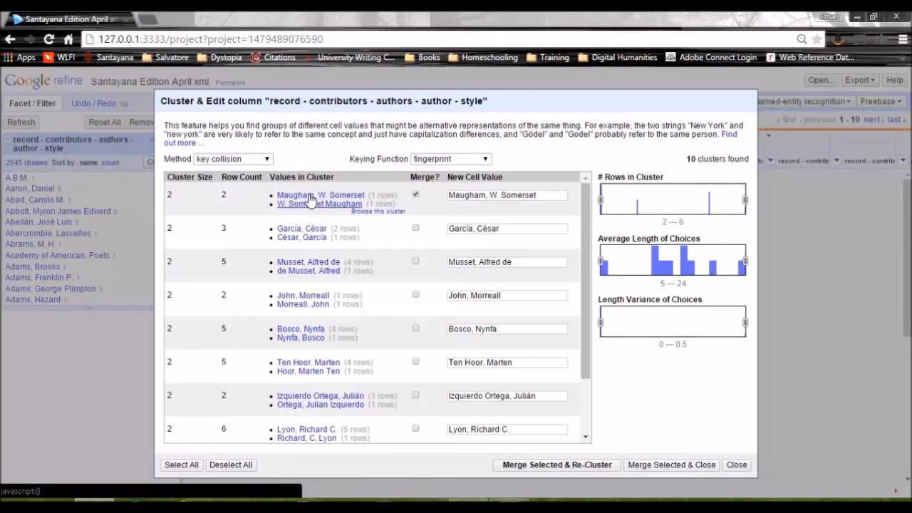
click(322, 232)
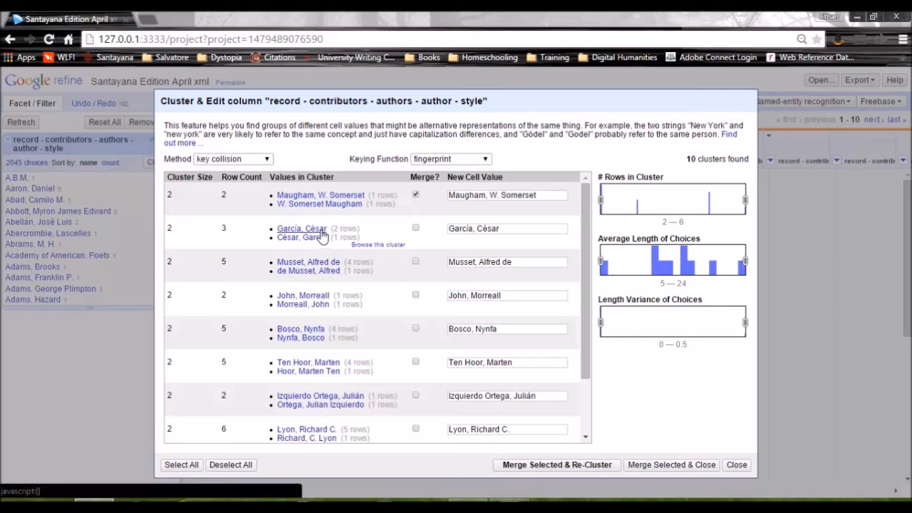
click(313, 263)
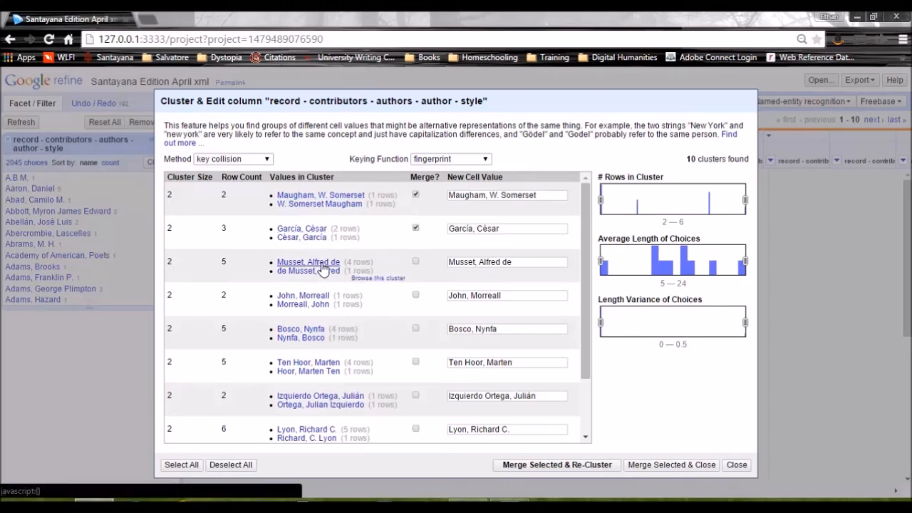
Choose the second-listed name variant for the fourth and fifth clusters and the first-listed variant for the sixth
click(311, 305)
click(318, 339)
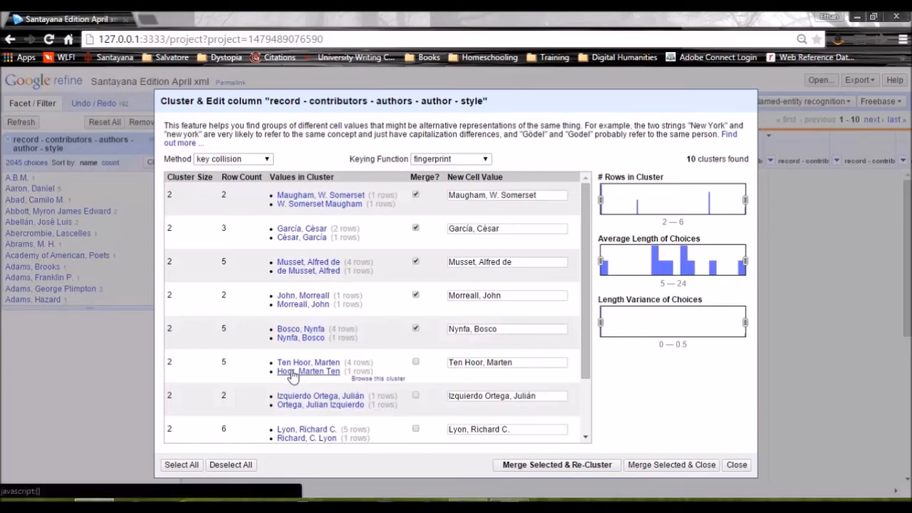
click(299, 371)
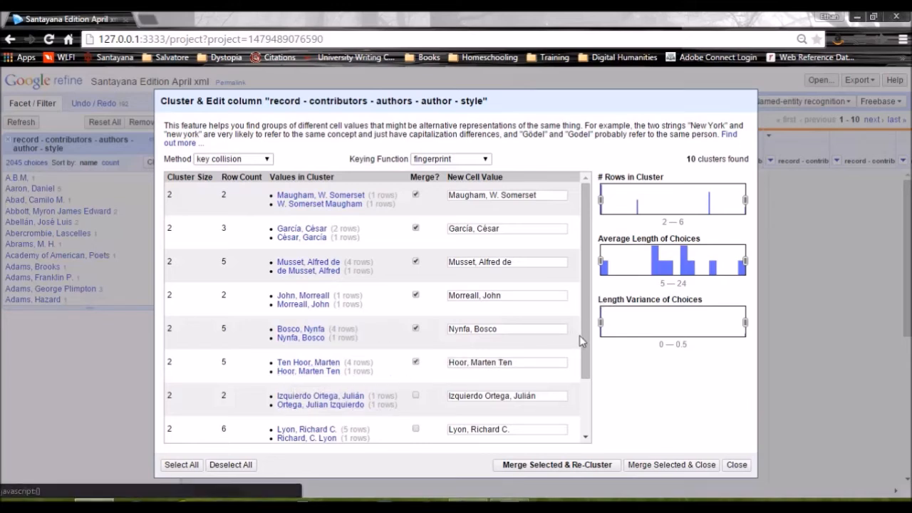
click(299, 363)
Use the second variant for the seventh and ninth clusters and the first for the eighth, leave the initials-only cluster unmarked, then merge and re-cluster
drag(582, 327, 580, 390)
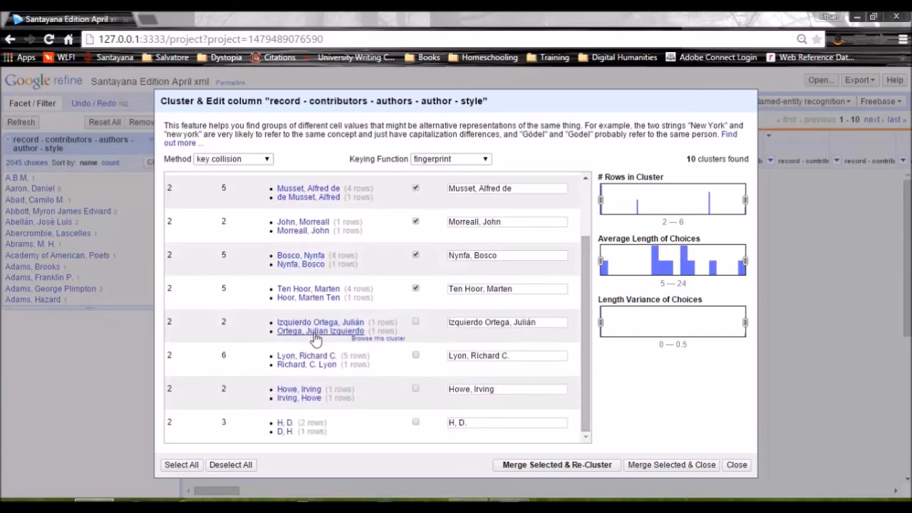
click(291, 332)
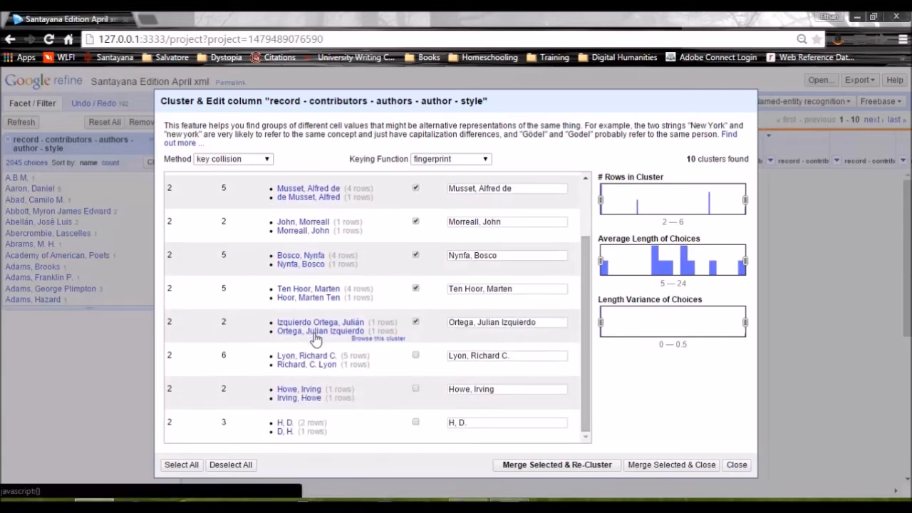
click(306, 401)
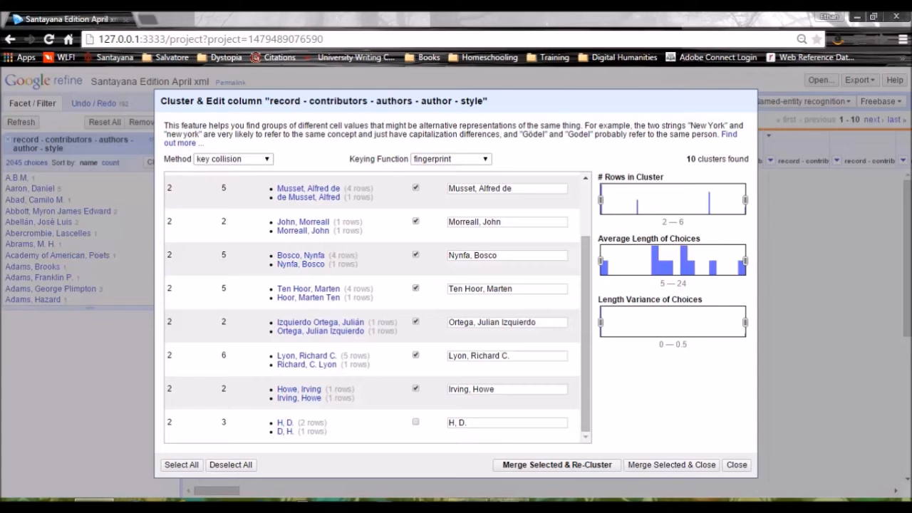
click(540, 468)
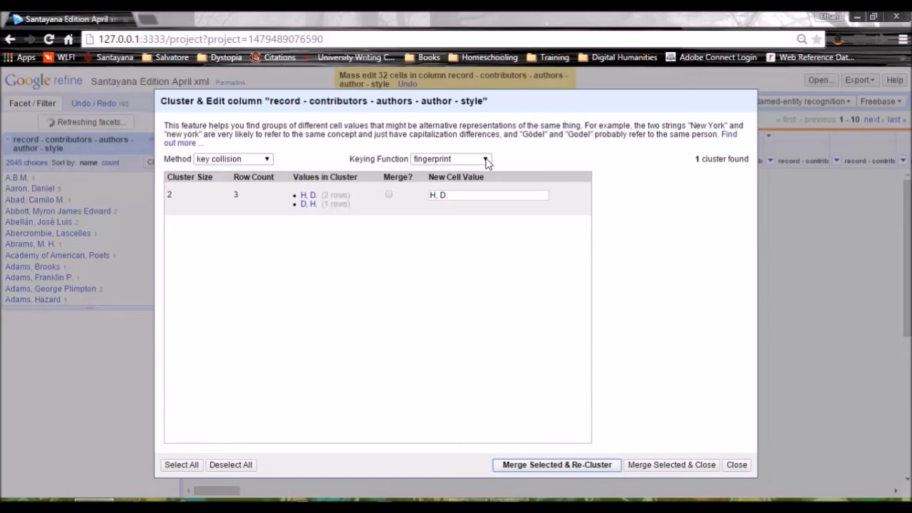
Switch the keying function to ngram-fingerprint, then merge the single author cluster under its suggested spelling and re-cluster
click(466, 163)
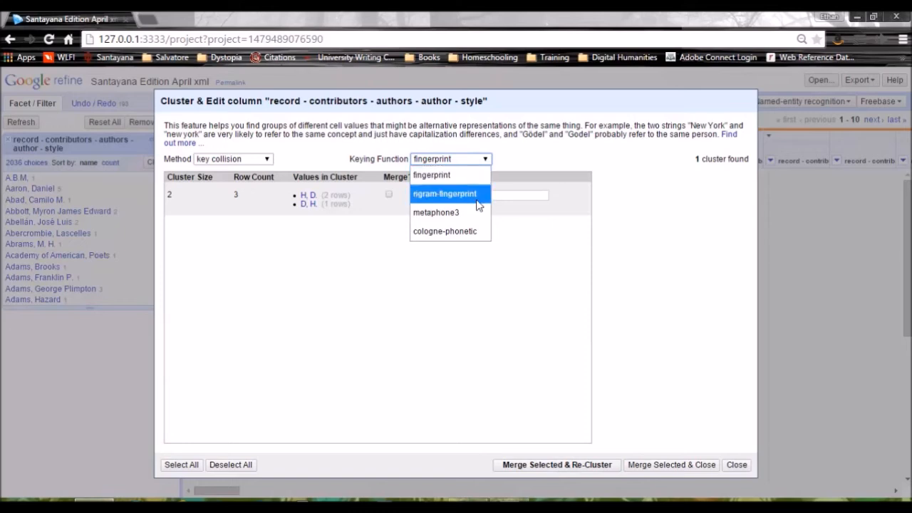
click(478, 205)
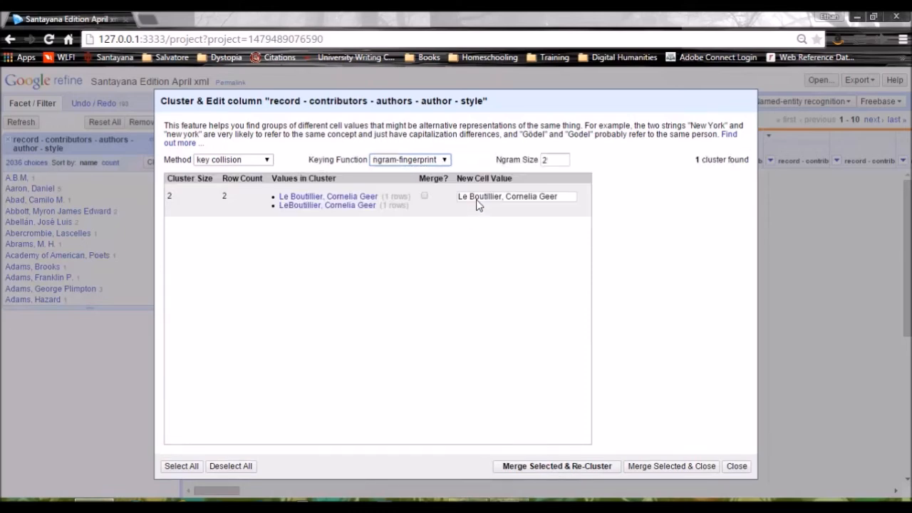
click(425, 195)
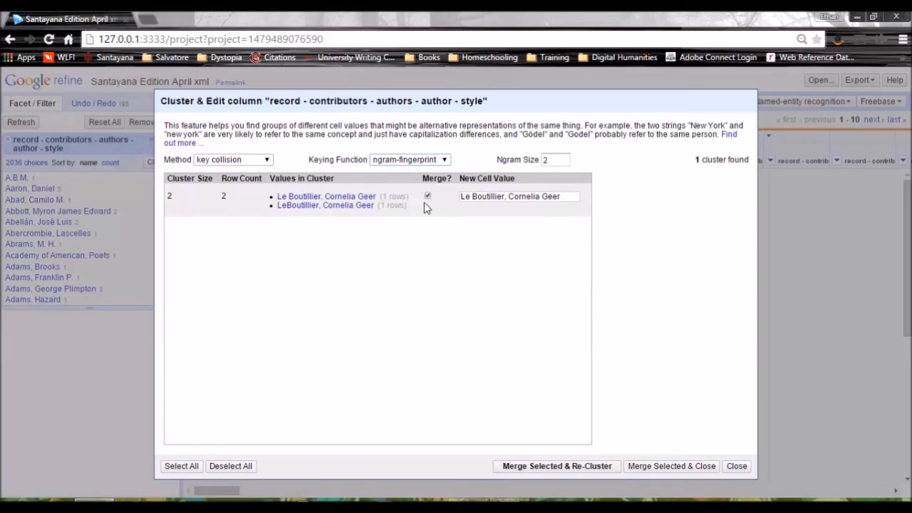
click(570, 475)
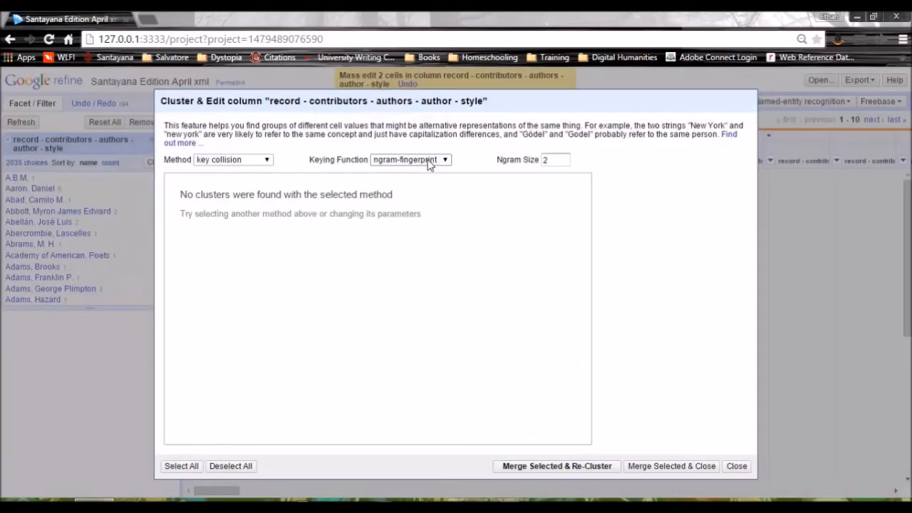
Switch the keying function to metaphone3 and mark the first author cluster for merging under its suggested value
click(428, 162)
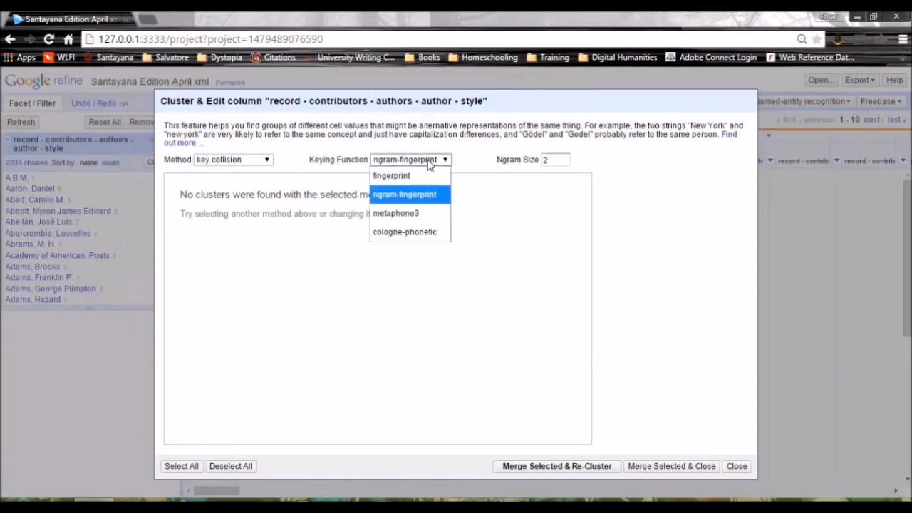
click(424, 218)
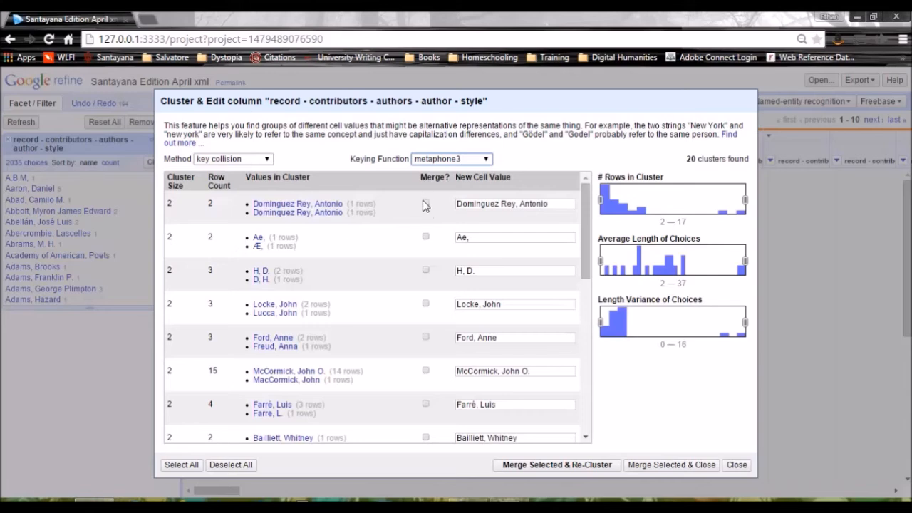
click(426, 203)
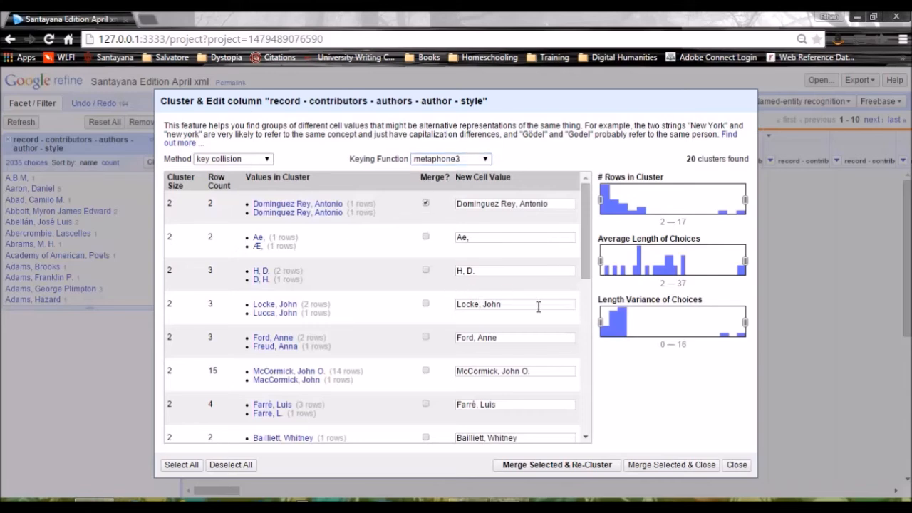
Mark the sixth, seventh, eighth, tenth and eleventh author clusters for merging under their suggested values
drag(583, 249, 578, 272)
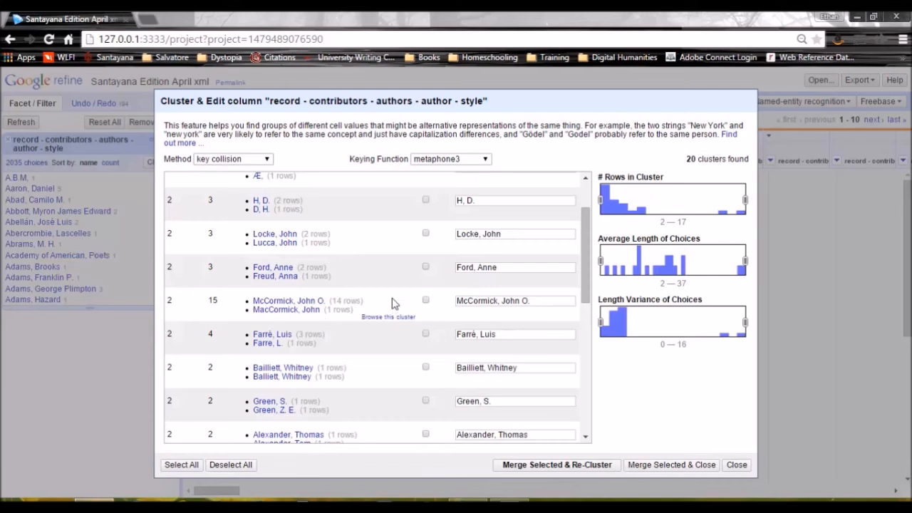
click(426, 300)
click(426, 333)
drag(584, 259, 588, 311)
click(425, 261)
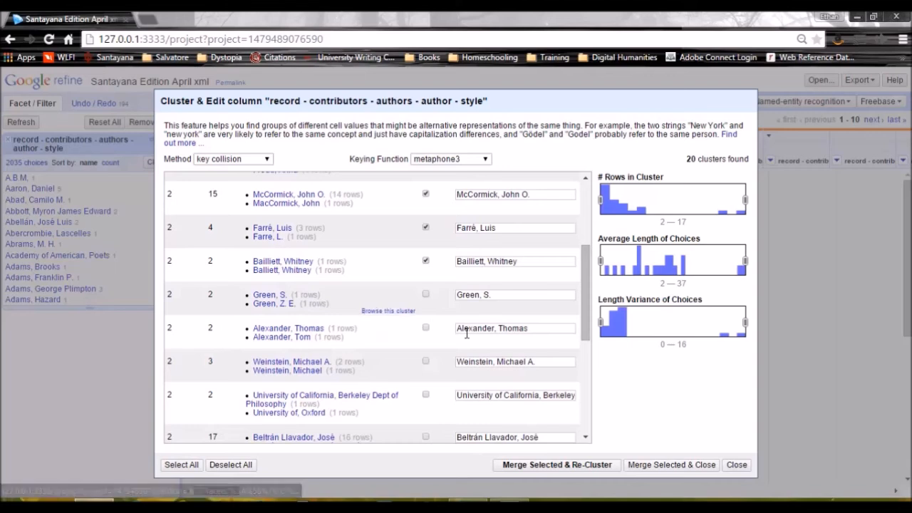
click(426, 328)
click(426, 362)
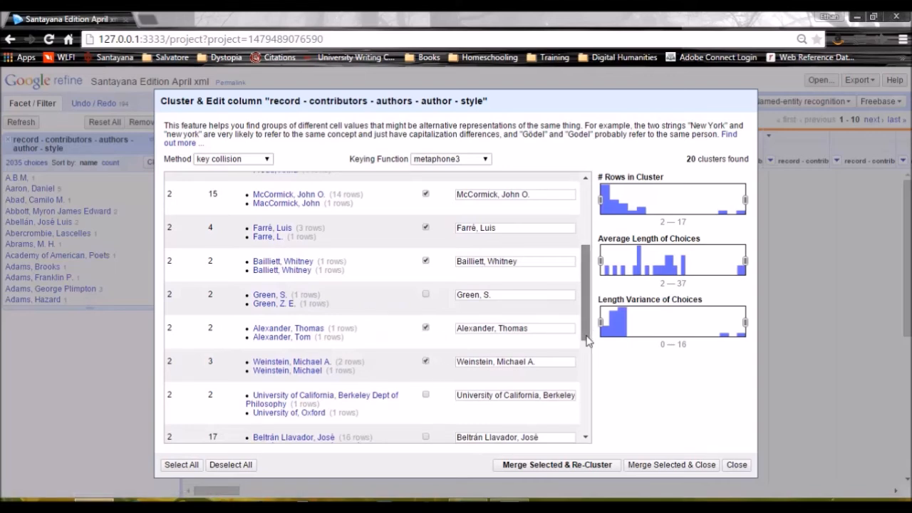
Mark the sixteenth, eighteenth and twentieth author clusters under their suggested values, then merge all marked clusters and re-cluster
scroll(586, 348, down, 1)
drag(587, 354, 581, 386)
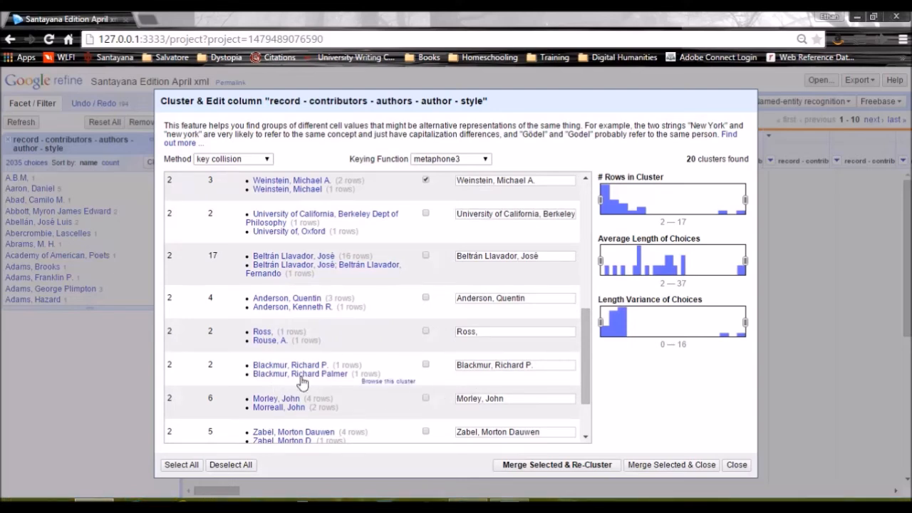
click(426, 366)
scroll(589, 361, down, 3)
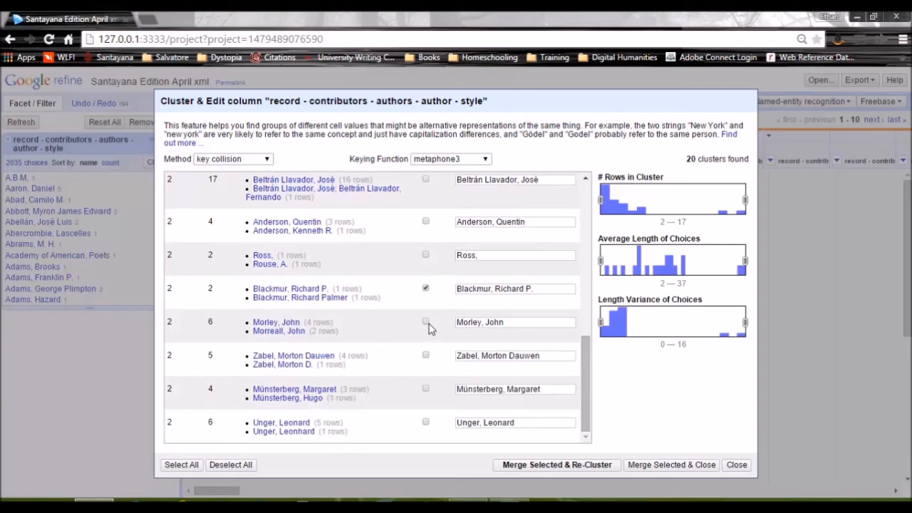
click(426, 354)
click(426, 421)
click(536, 472)
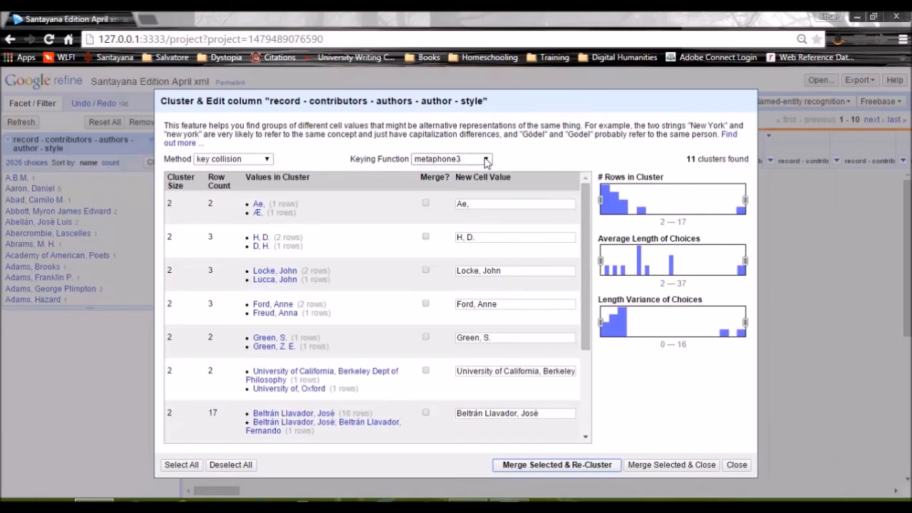
Check the available keying functions, keep metaphone3, and close the clustering dialog without merging the remaining clusters
click(485, 160)
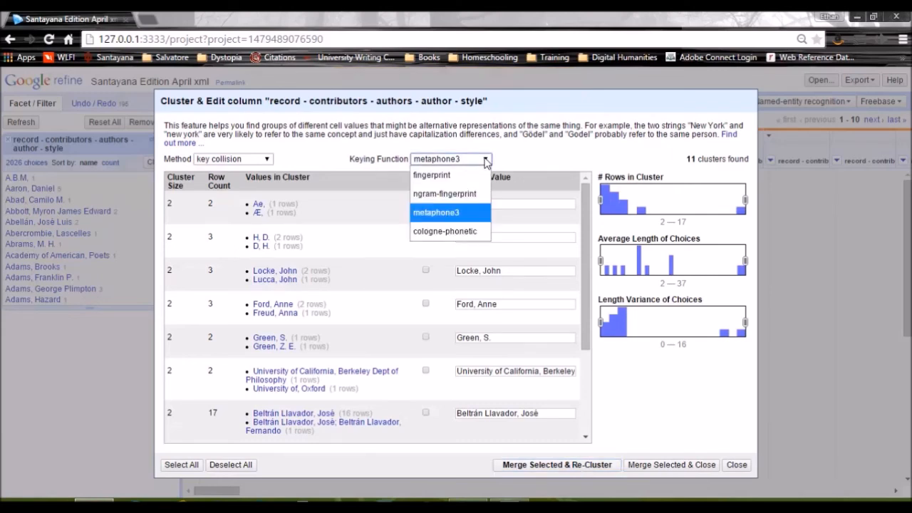
click(485, 162)
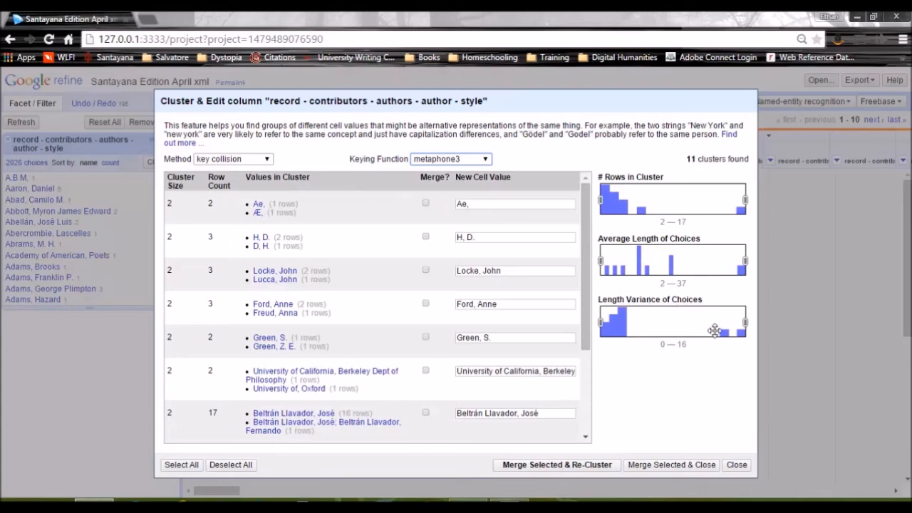
click(735, 470)
Look through the alphabetical author facet from the A names into the B names for duplicate name variants that clustering missed
click(171, 302)
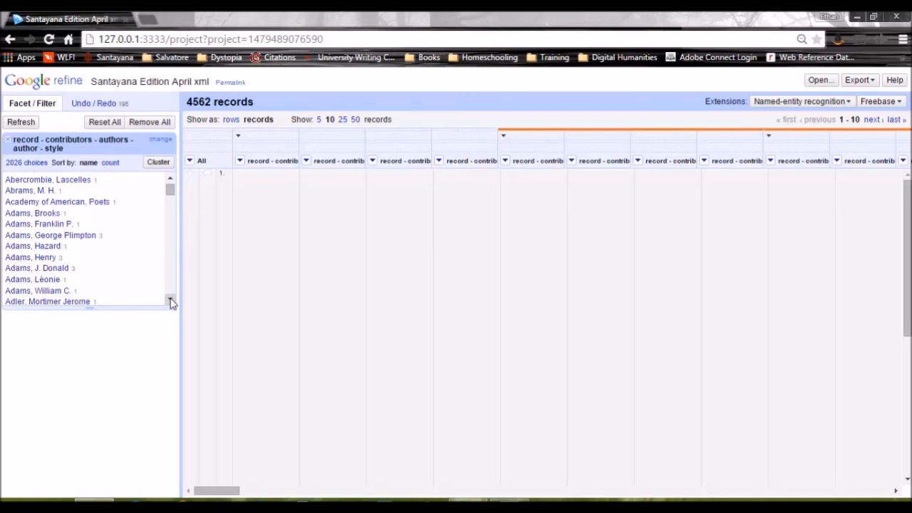
click(171, 302)
click(171, 302)
click(171, 302)
click(171, 302)
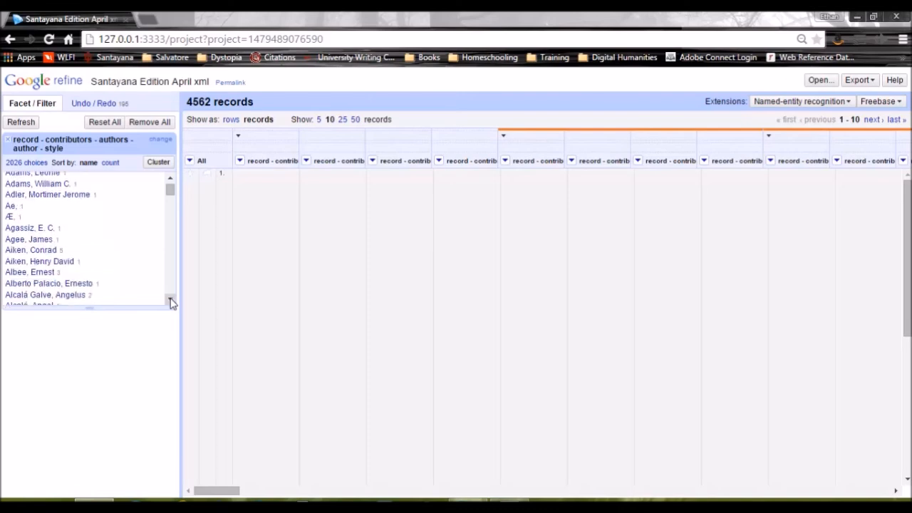
click(171, 302)
click(171, 302)
click(171, 302)
click(171, 302)
click(171, 302)
click(171, 302)
click(171, 302)
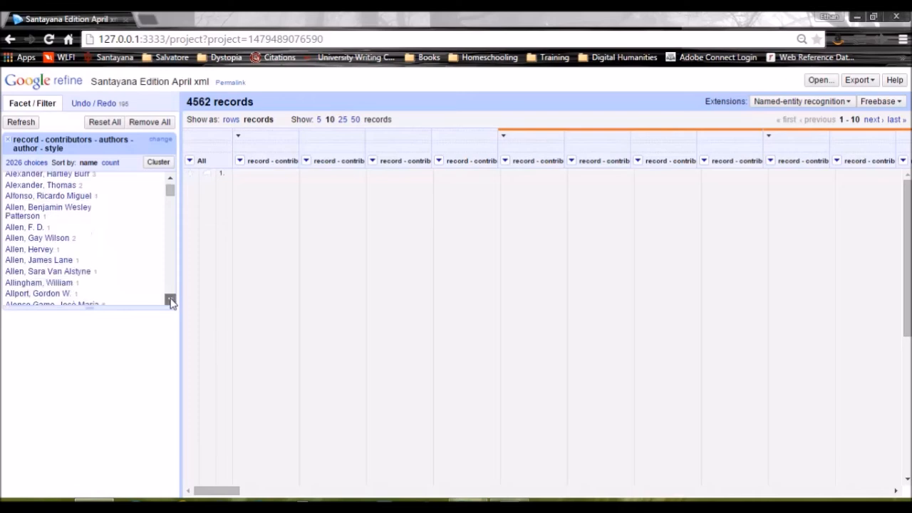
click(171, 302)
click(171, 303)
click(171, 302)
click(171, 302)
click(171, 302)
click(171, 302)
click(171, 302)
click(171, 303)
click(171, 302)
click(171, 302)
click(171, 302)
click(171, 302)
click(171, 302)
click(171, 302)
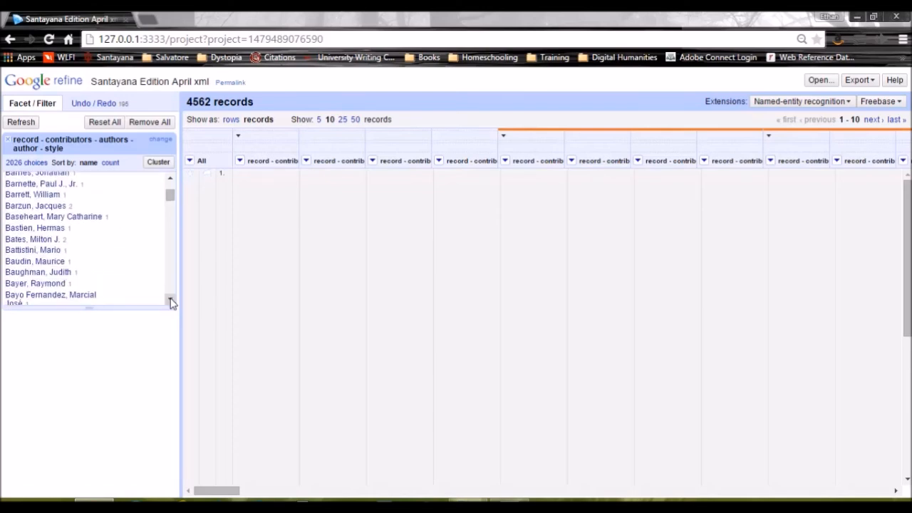
click(171, 302)
click(170, 302)
click(171, 302)
click(171, 302)
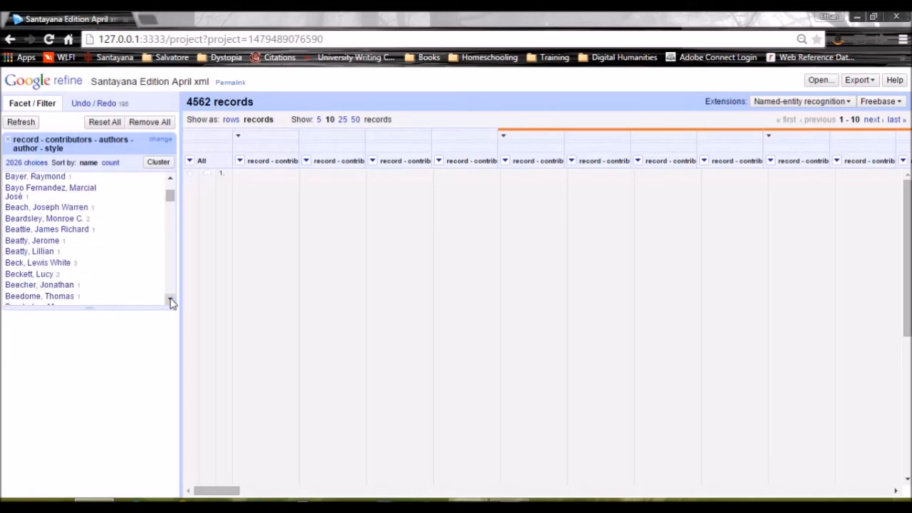
click(171, 302)
click(171, 302)
click(171, 302)
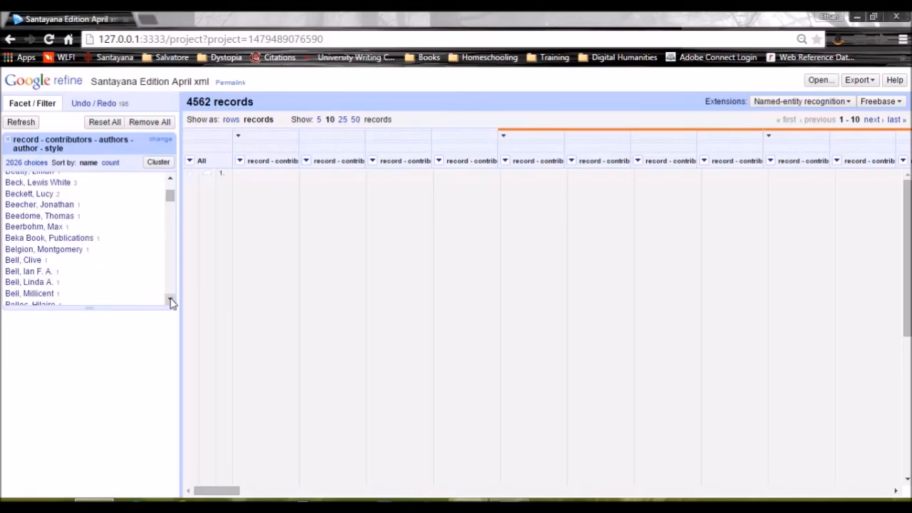
click(171, 302)
click(171, 302)
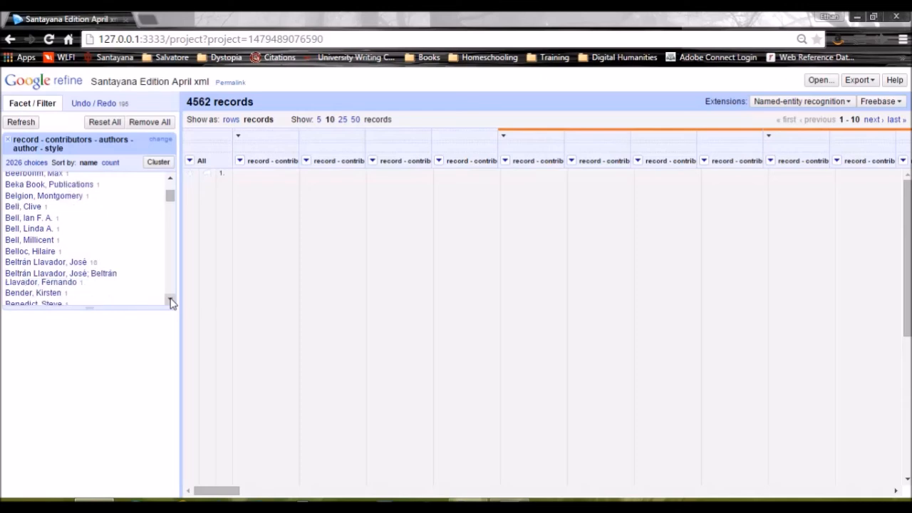
click(171, 302)
click(171, 302)
click(171, 302)
click(171, 302)
click(171, 302)
click(171, 302)
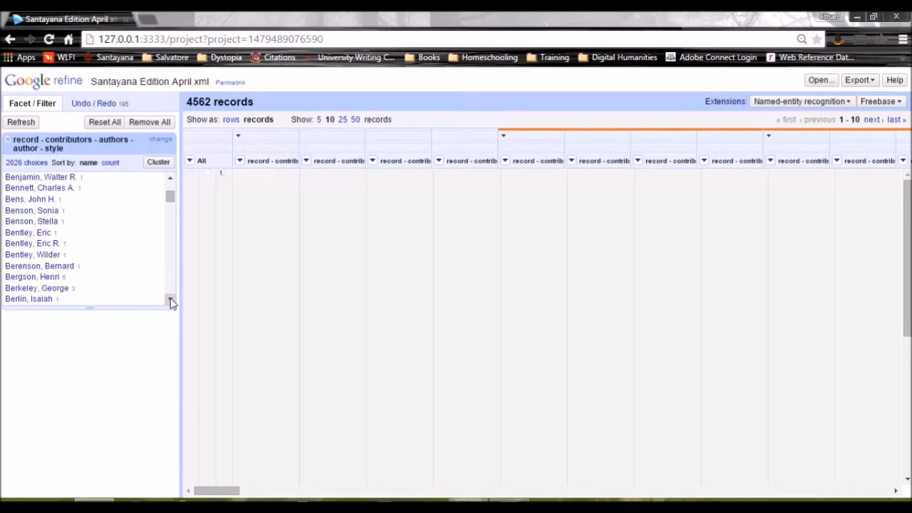
Change the author facet value "Bentley, Eric" to "Bentley, Eric R." so it matches the neighbouring variant
click(132, 233)
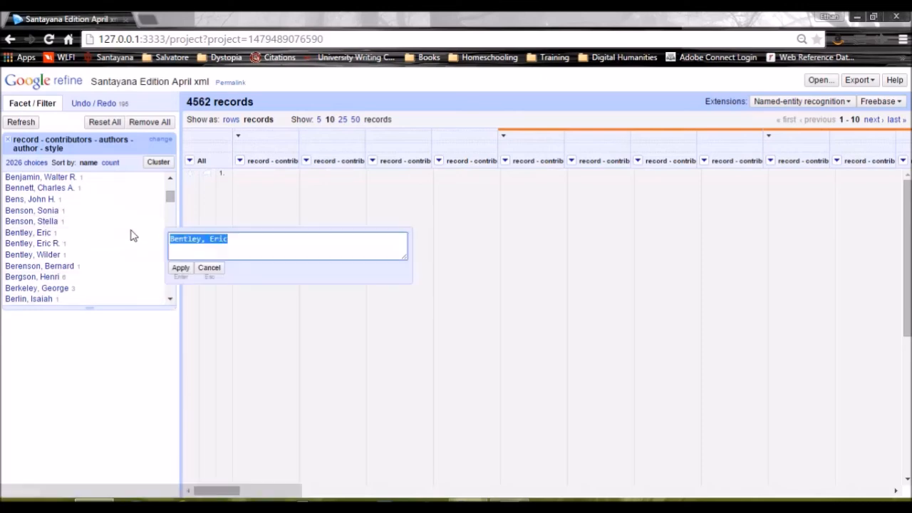
click(257, 239)
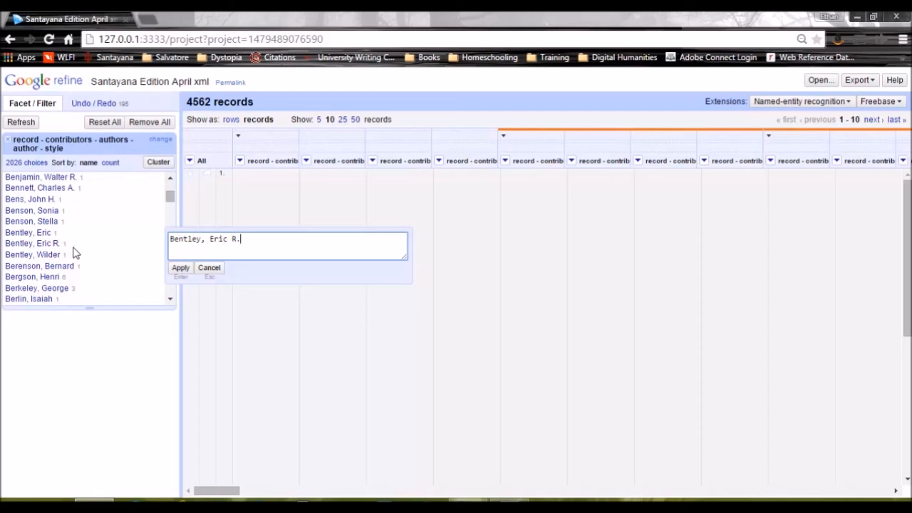
click(184, 270)
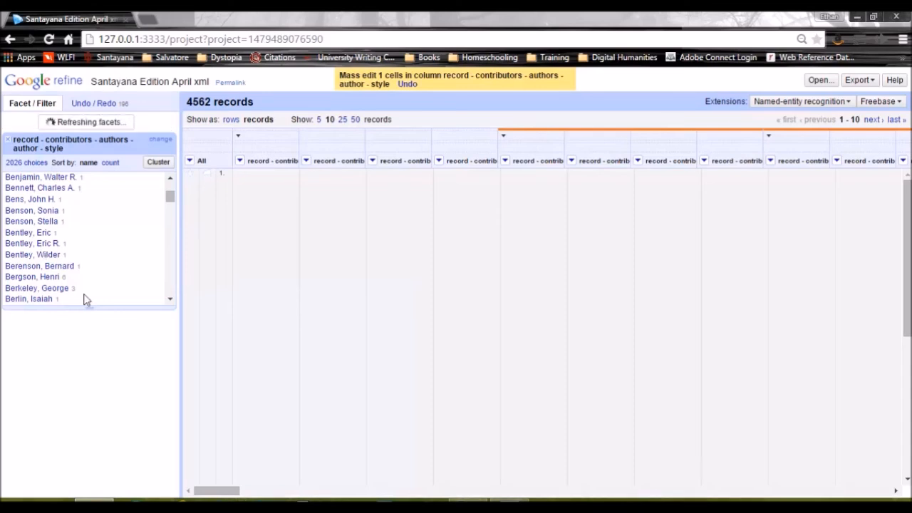
Change the author facet value "Blackmur, R. P." to "Blackmur, Richard P." so both variants share one spelling
click(170, 303)
click(170, 304)
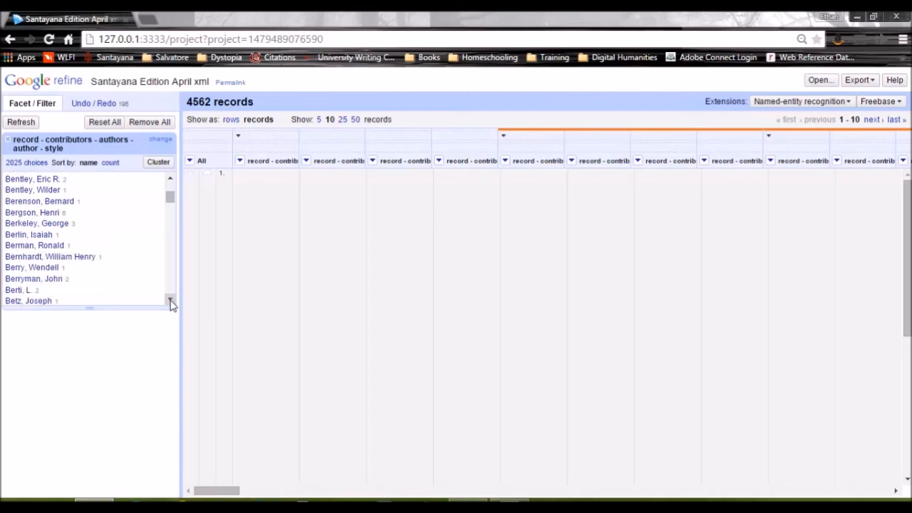
click(170, 304)
click(170, 304)
click(171, 304)
click(170, 304)
click(170, 303)
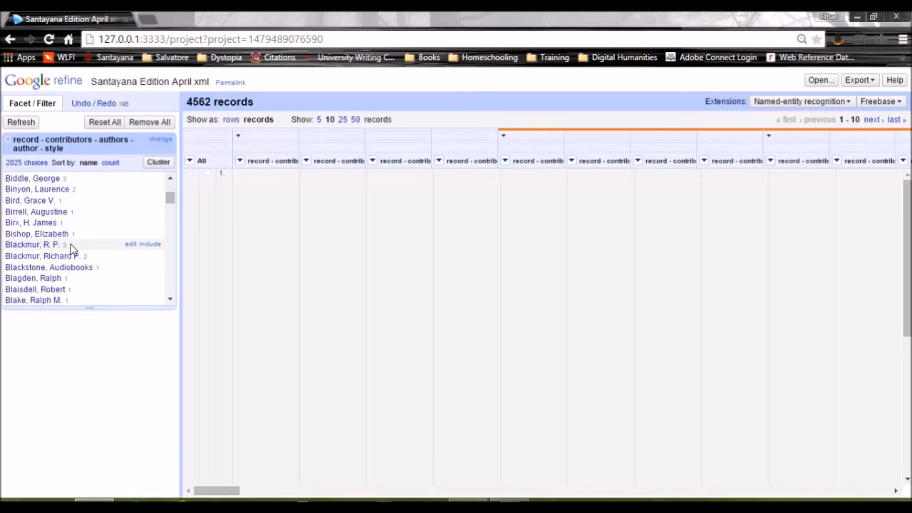
click(131, 246)
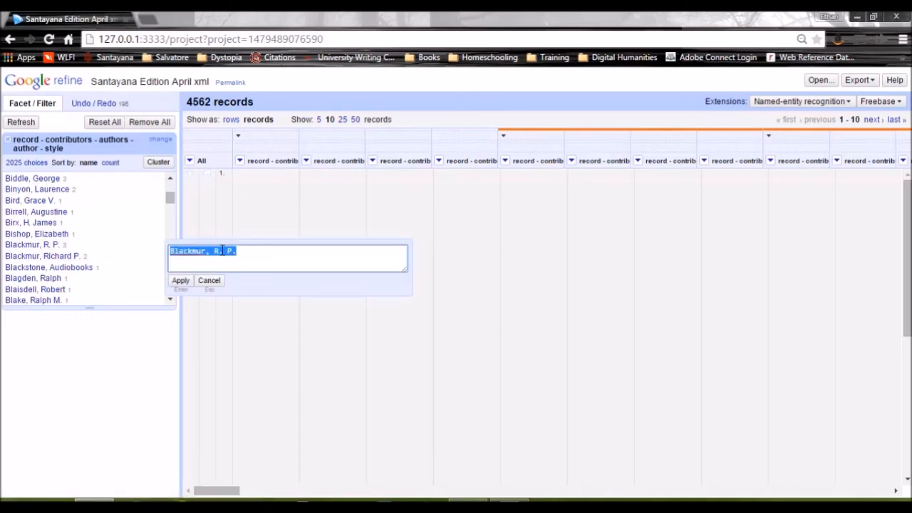
click(224, 250)
text(ichard)
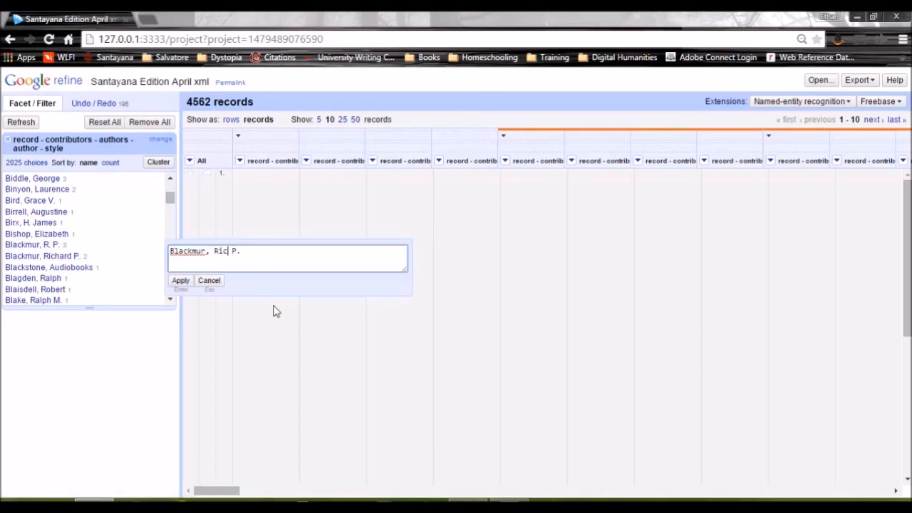
key(BackSpace)
click(182, 281)
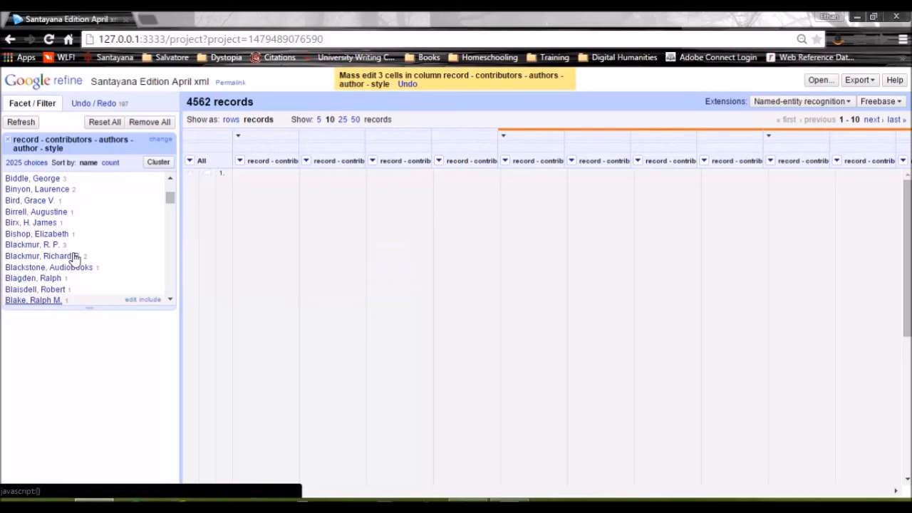
click(97, 260)
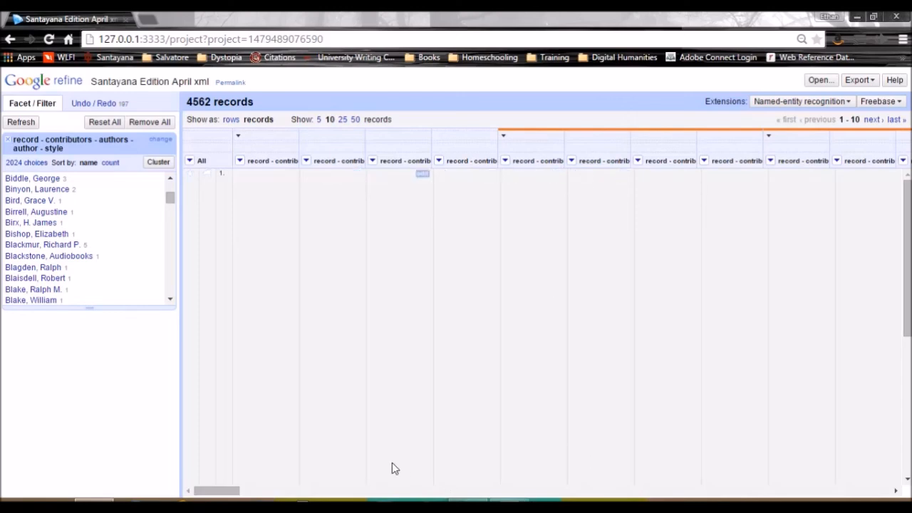
Look across the project's record columns and review the available export formats without exporting anything
drag(230, 492, 574, 499)
drag(463, 490, 214, 491)
click(859, 80)
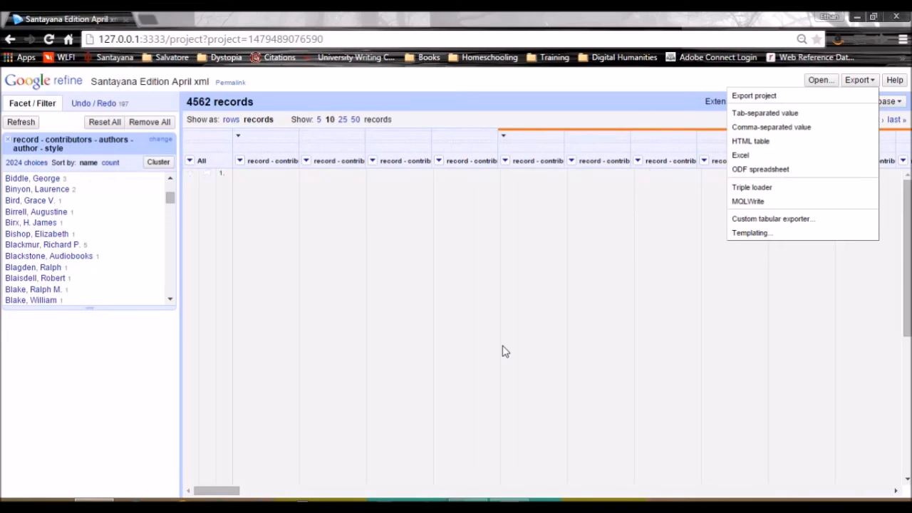
click(457, 266)
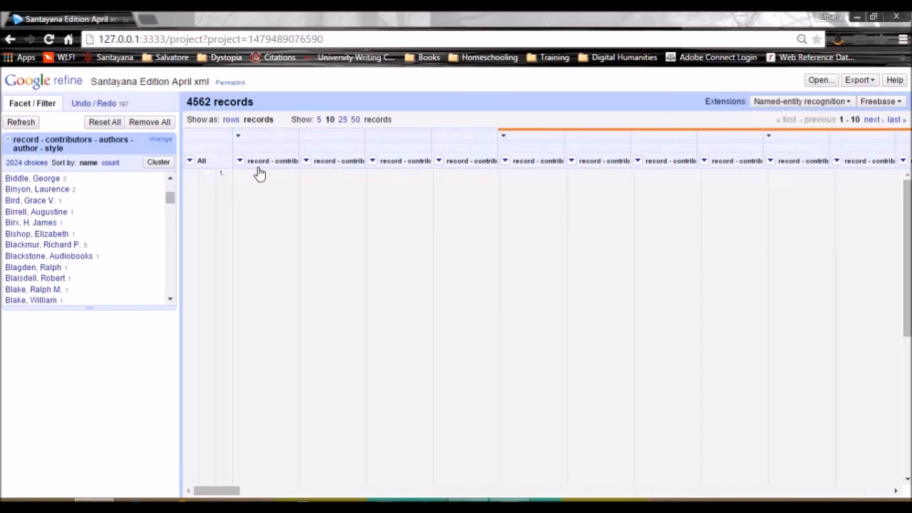